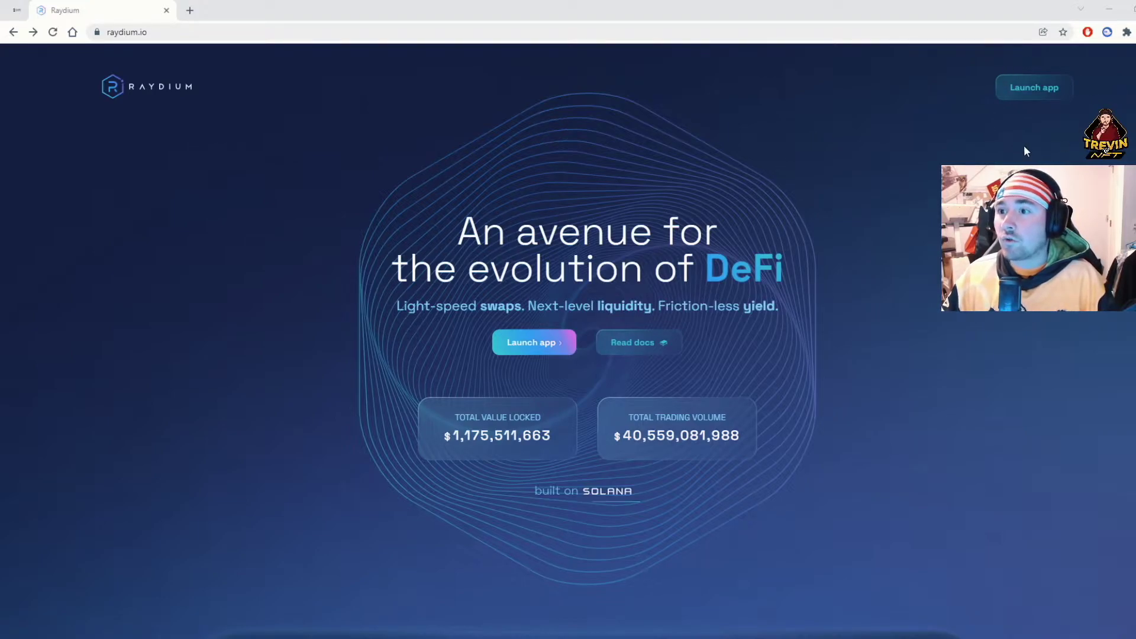
Launch the Raydium app from the homepage to reach the Swap interface.
{"action": "left_click", "coordinate": [1017, 92]}
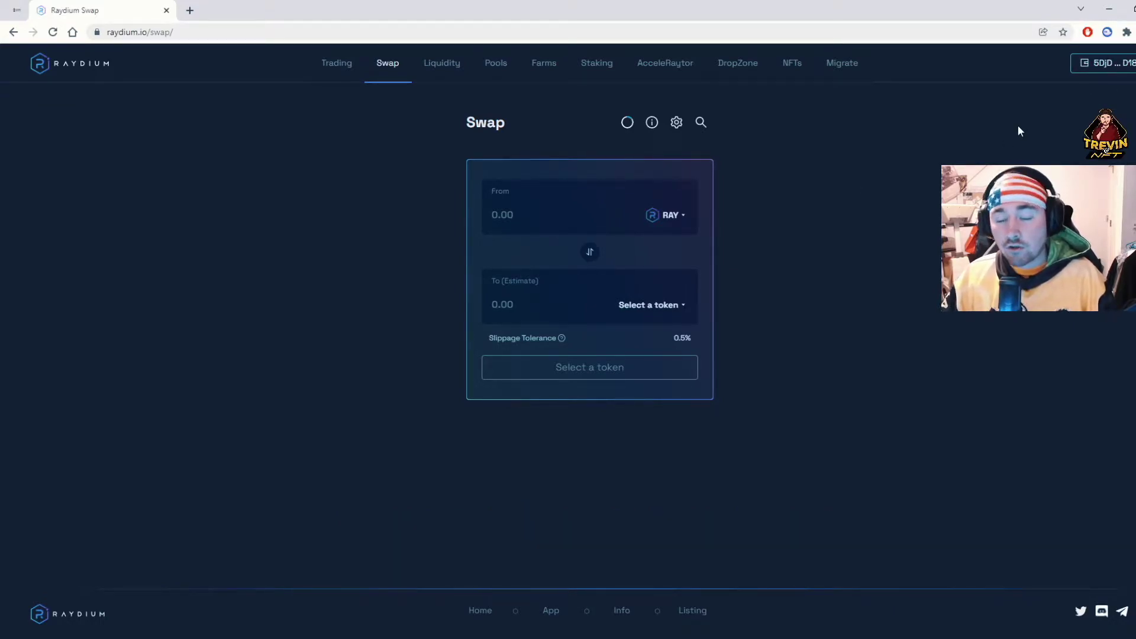
Replace RAY with USDC (balance 19.131237) as the token to swap from.
{"action": "left_click", "coordinate": [669, 216]}
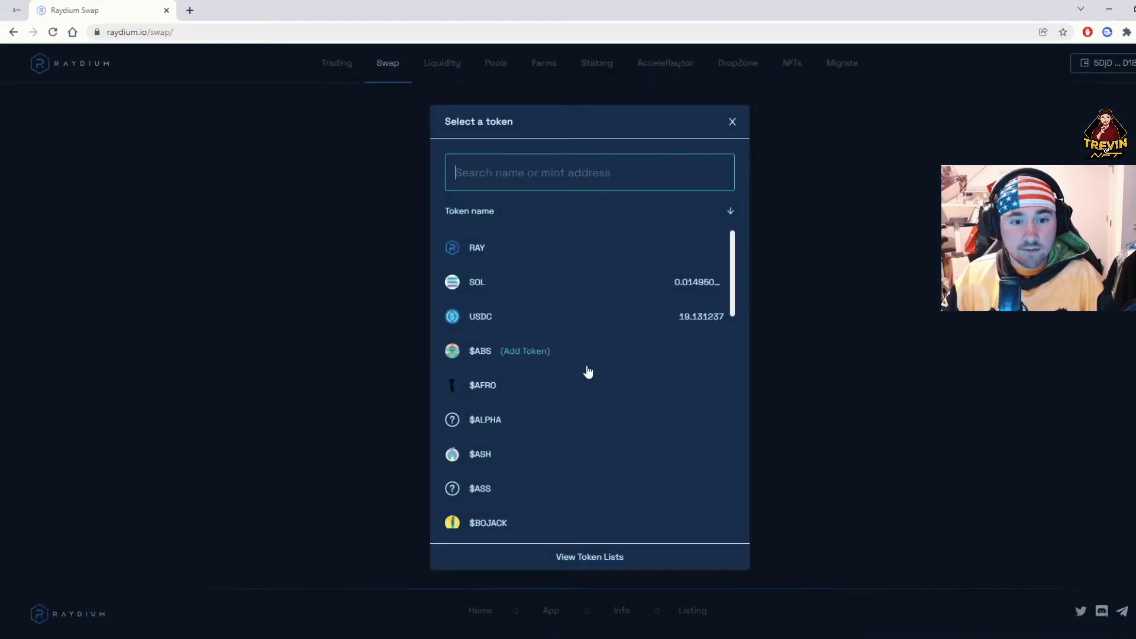
{"action": "left_click", "coordinate": [486, 318]}
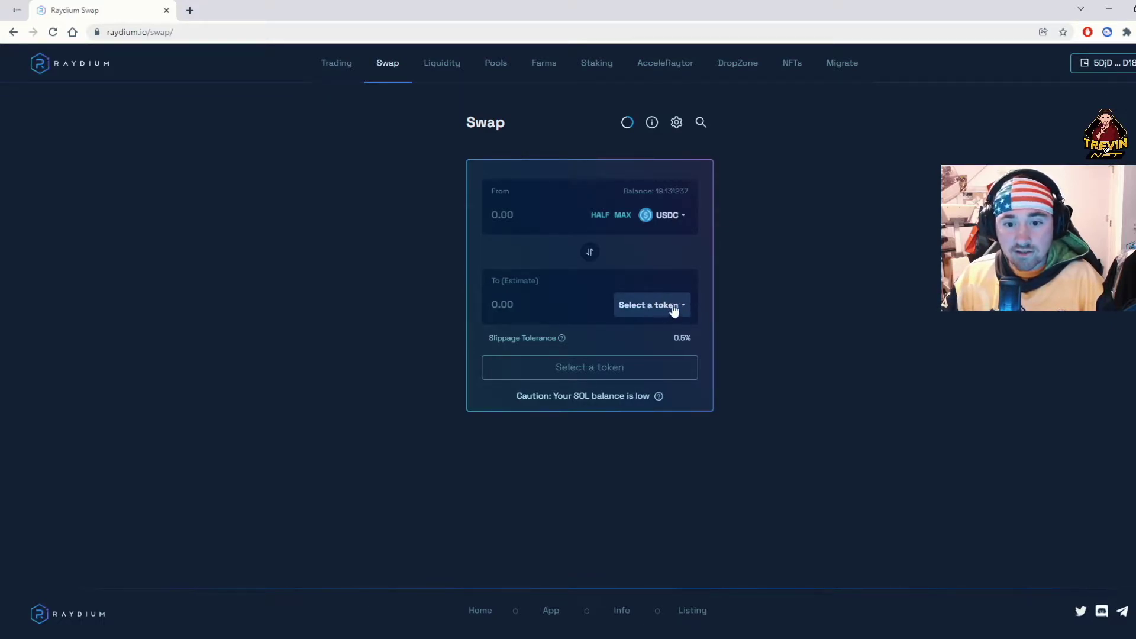
Open the receive-token picker and confirm all four token lists are enabled.
{"action": "left_click", "coordinate": [710, 308]}
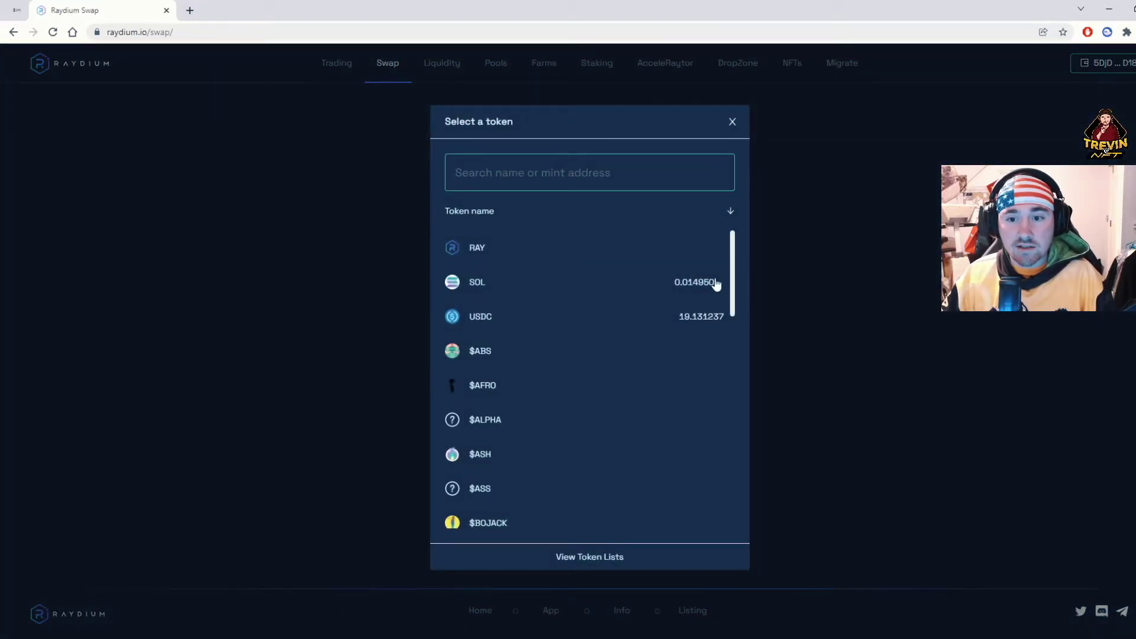
{"action": "left_click", "coordinate": [575, 555]}
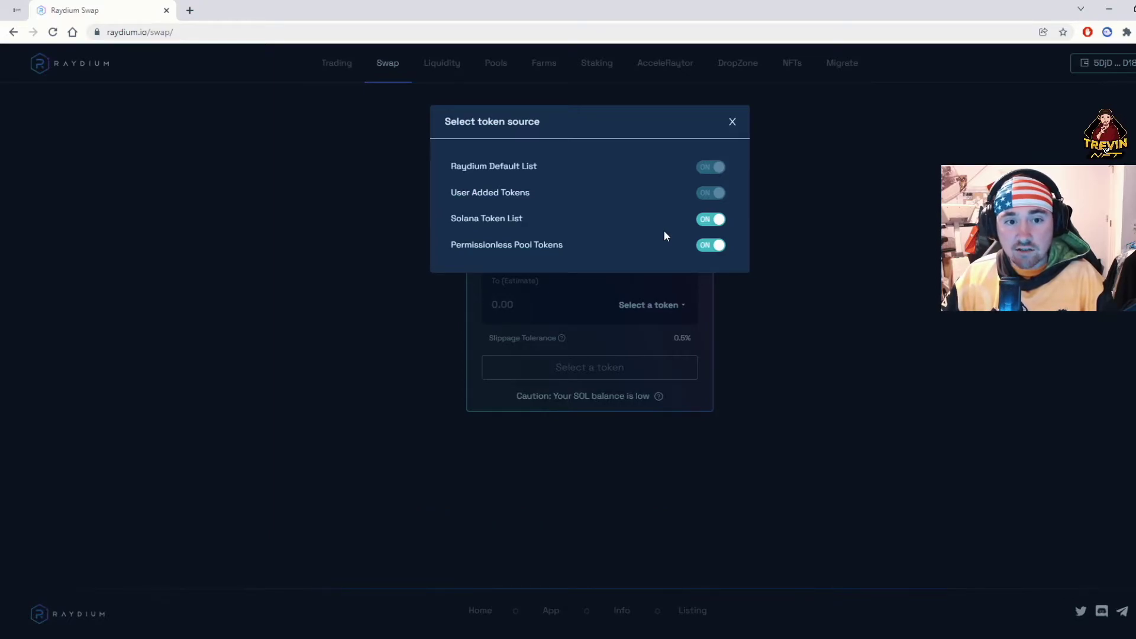
{"action": "left_click", "coordinate": [732, 123]}
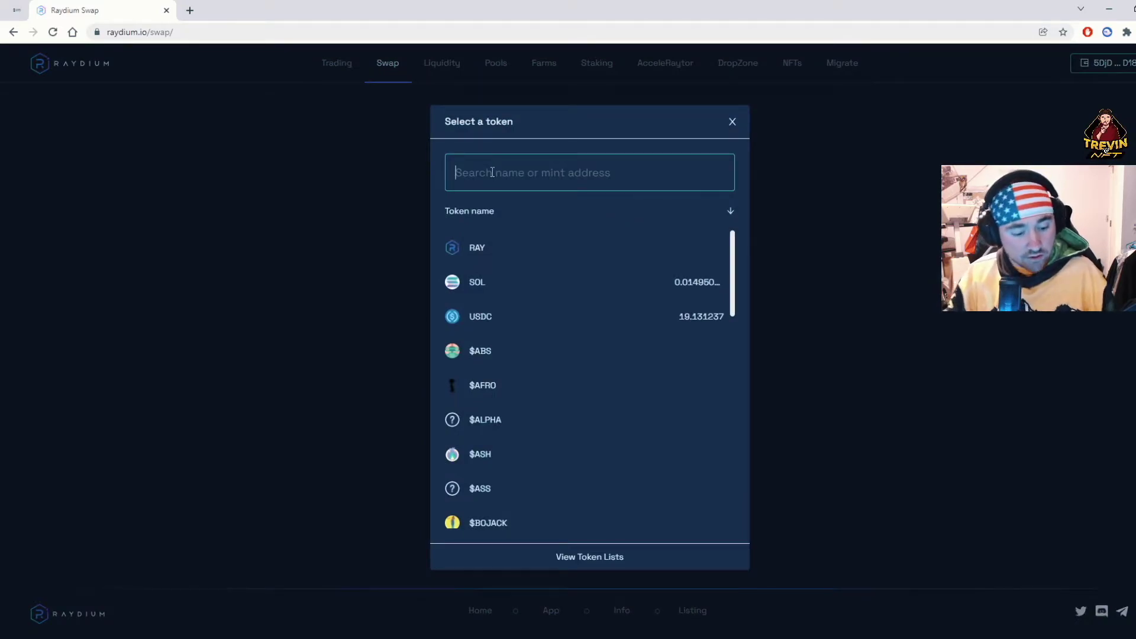
{"action": "type", "text": "zi"}
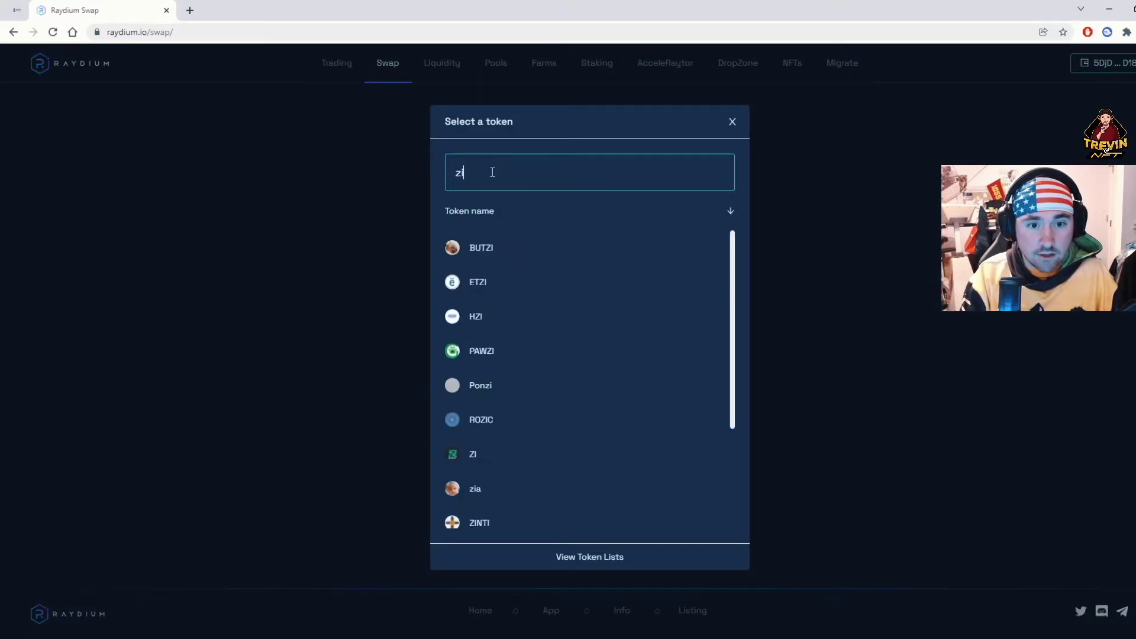
{"action": "type", "text": "on"}
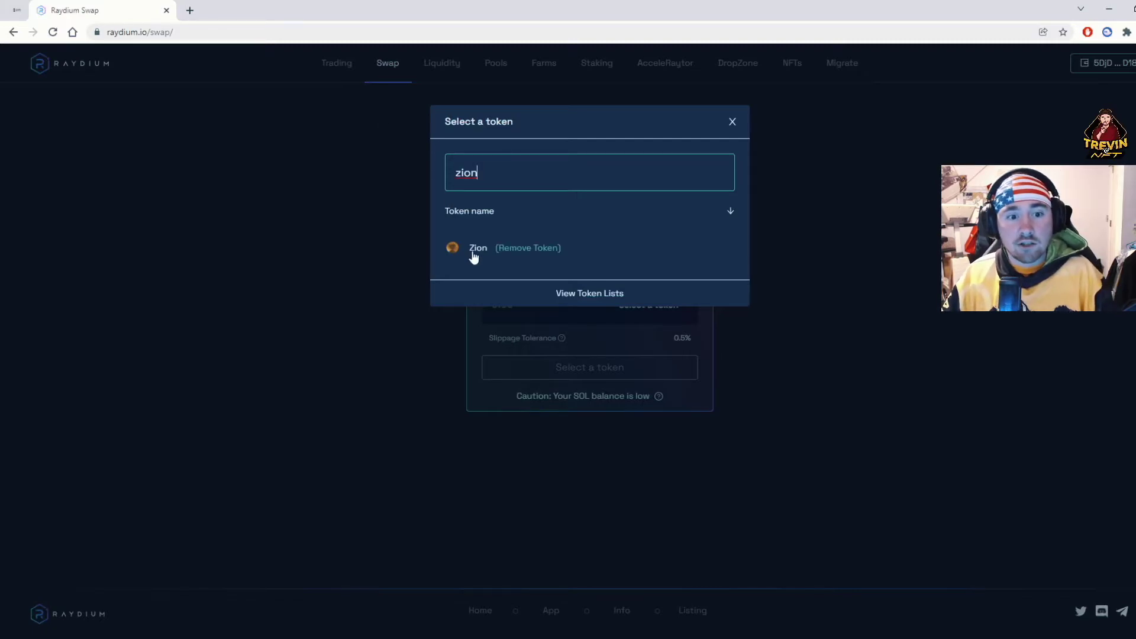
Select Zion as the destination token and confirm its unlisted-token risk warning.
{"action": "left_click", "coordinate": [478, 248]}
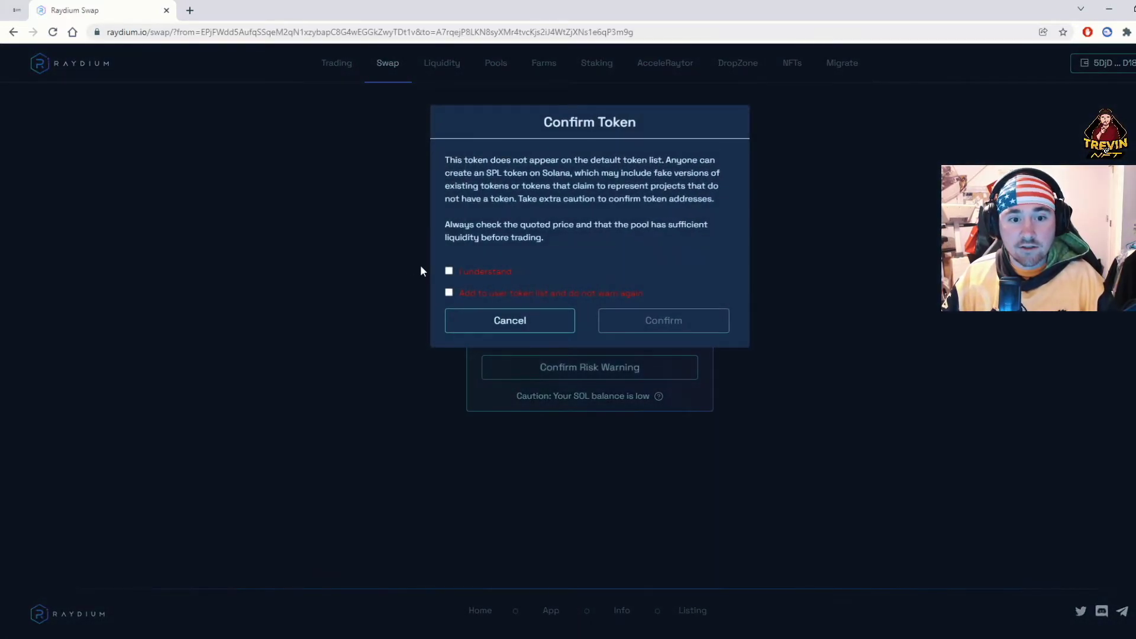
{"action": "left_click", "coordinate": [449, 272]}
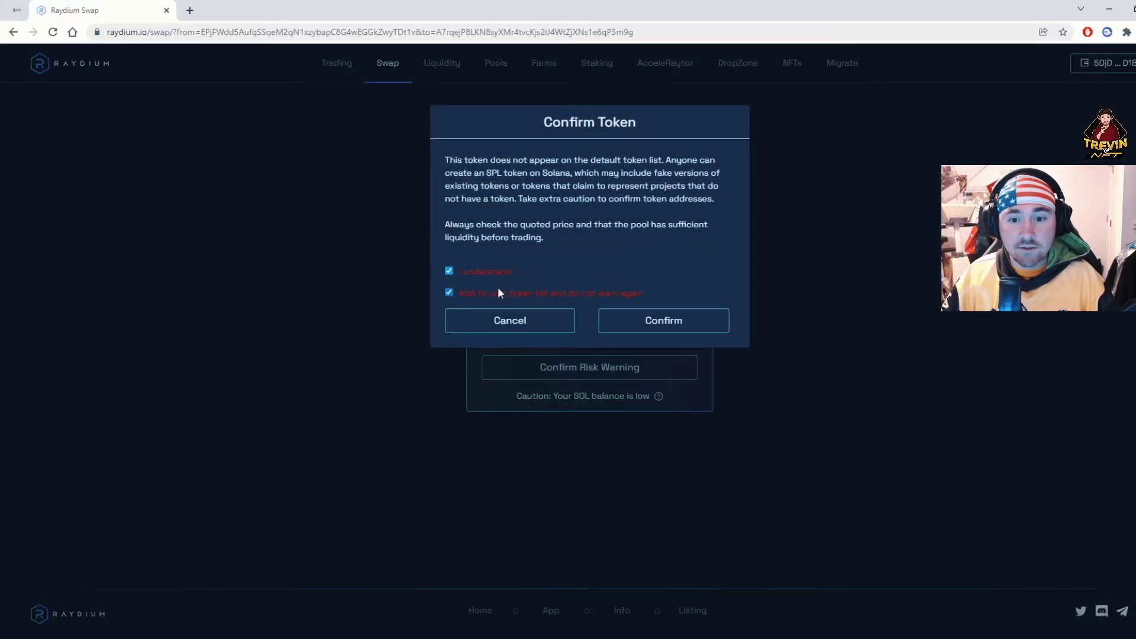
{"action": "left_click", "coordinate": [653, 331]}
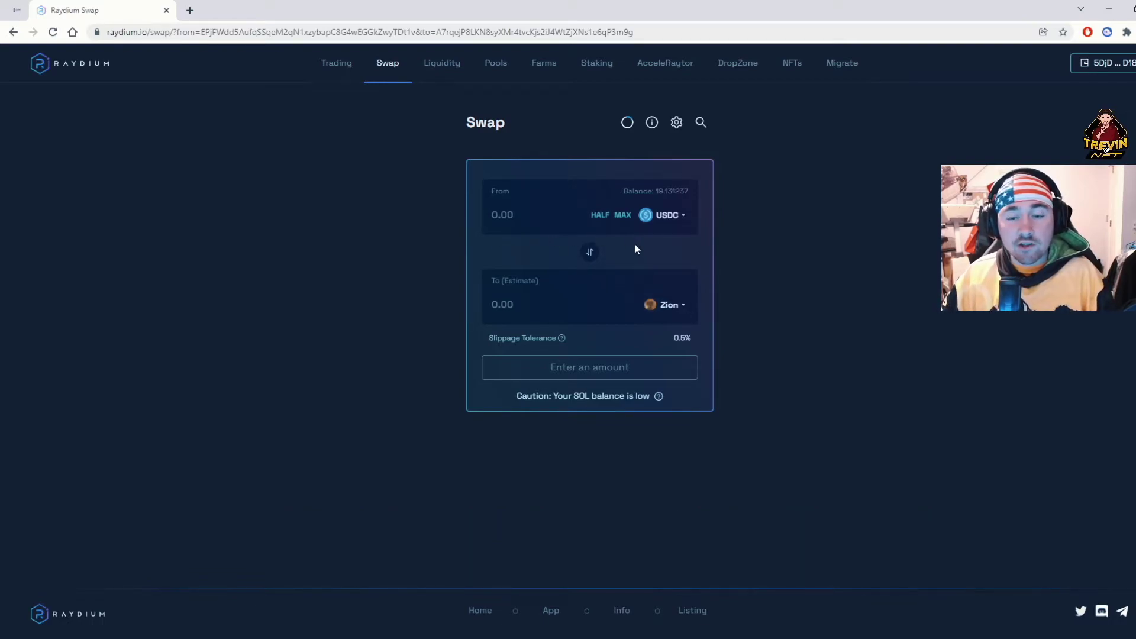
Enter the maximum 19.131237 USDC and refresh the quote (about 972.52 Zion).
{"action": "left_click", "coordinate": [623, 218]}
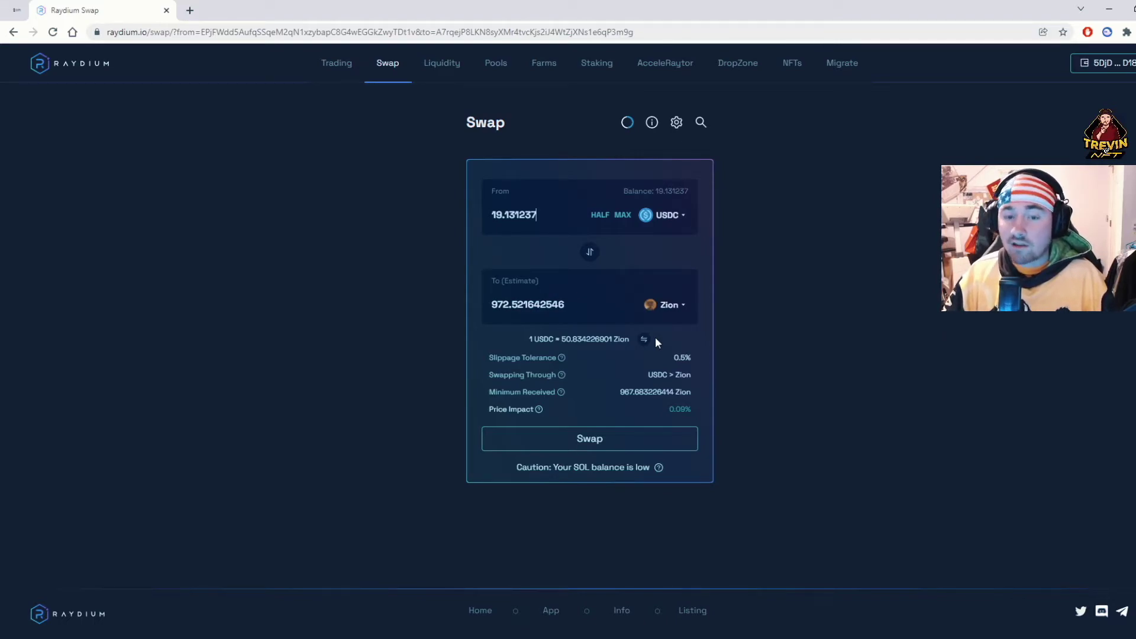
{"action": "left_click", "coordinate": [577, 439]}
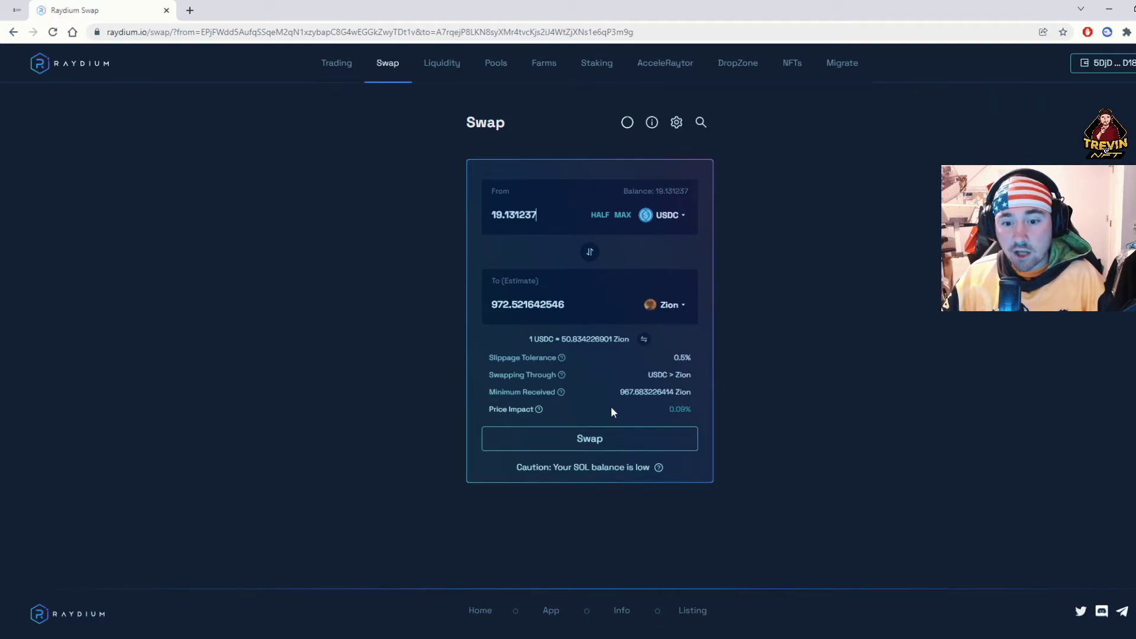
Submit the 19.131237 USDC to Zion swap transaction.
{"action": "left_click", "coordinate": [578, 445]}
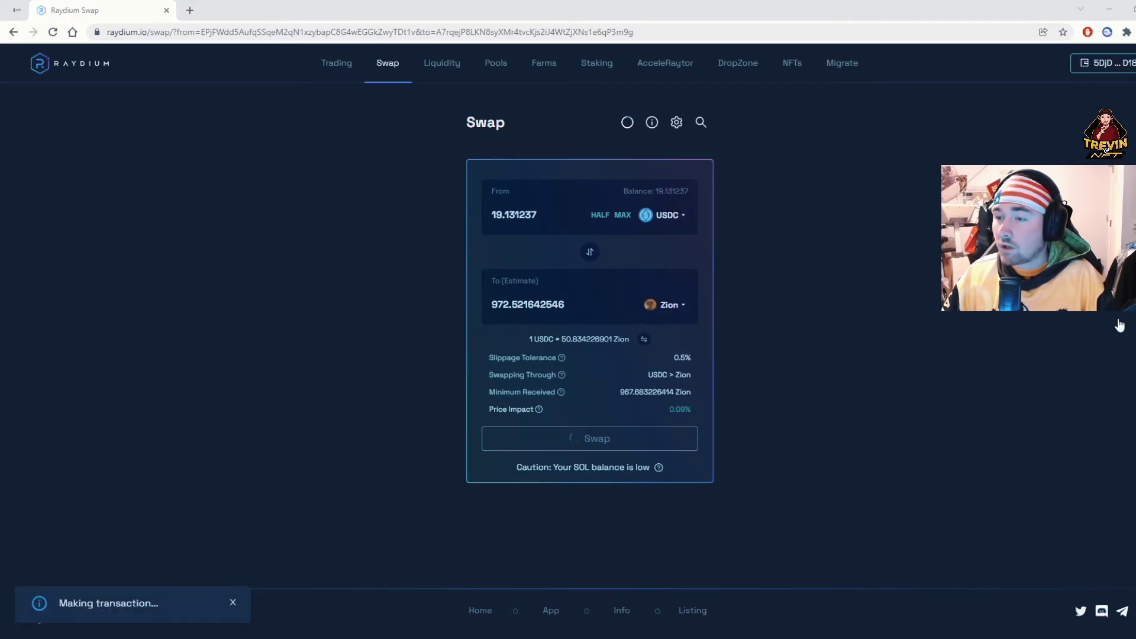